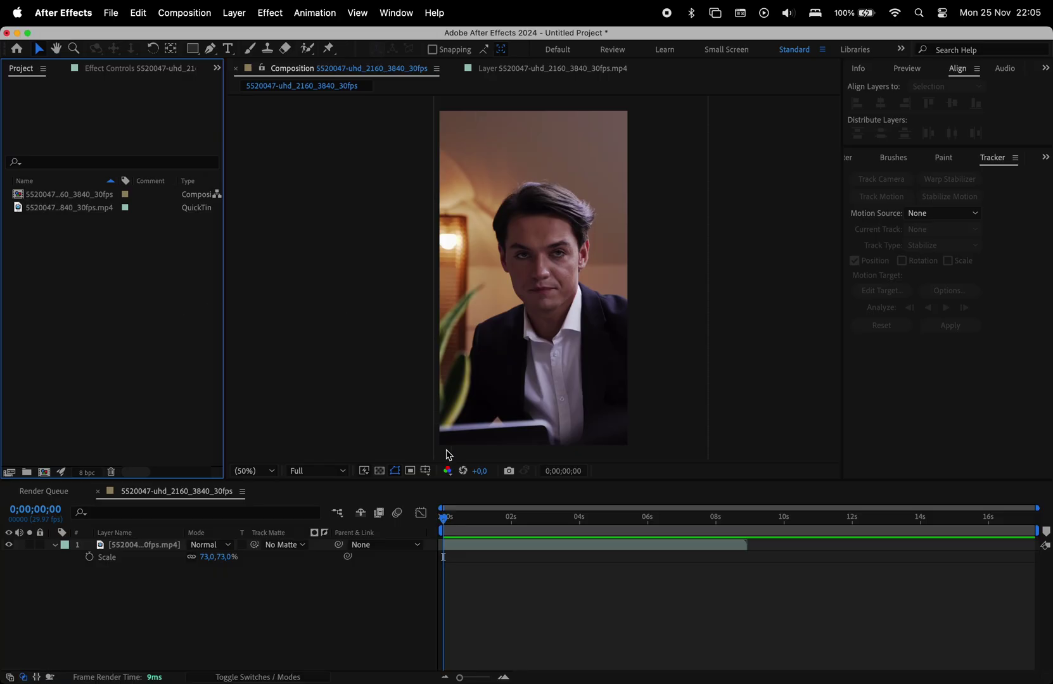
# - Preview the footage, scale the layer from 73% to 105%, and show the Tracker panel
pyautogui.press('space')
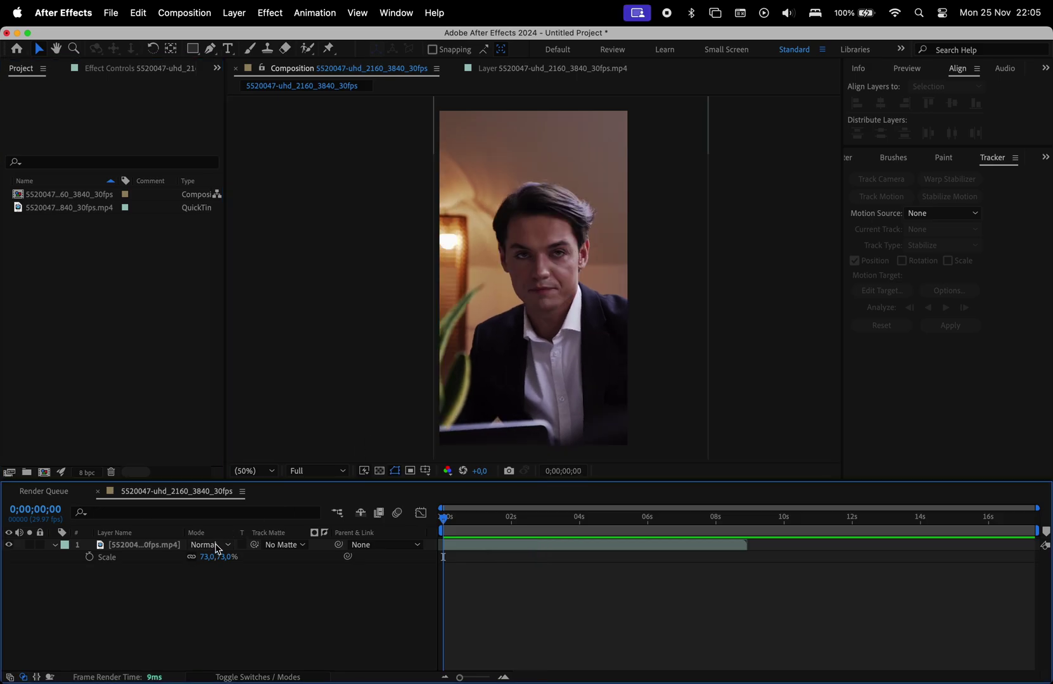
pyautogui.click(201, 558)
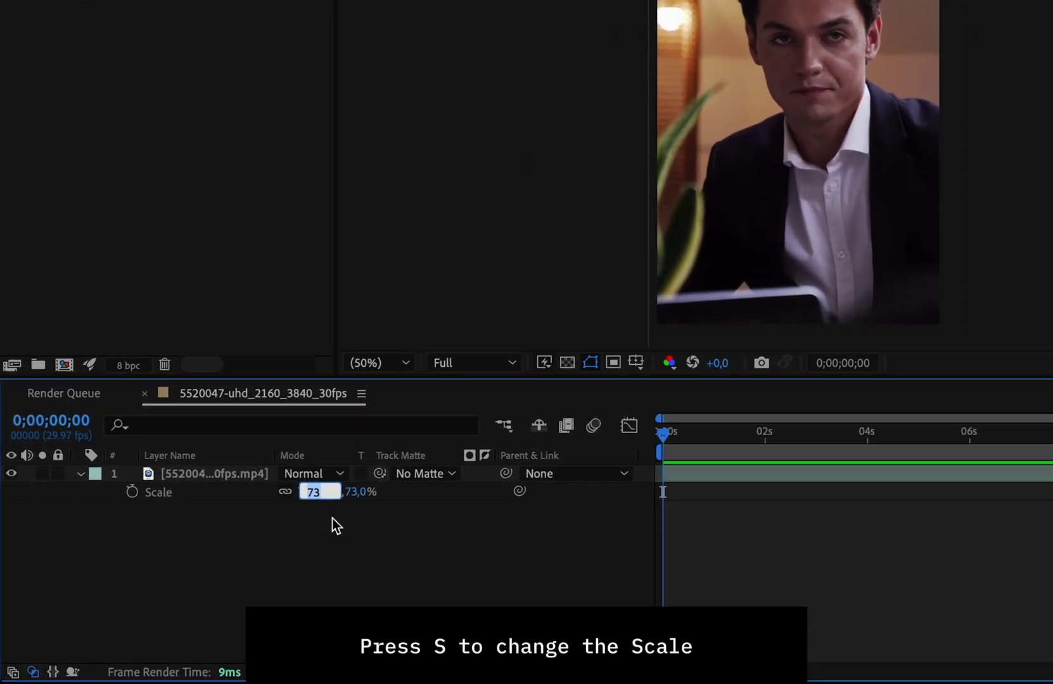
pyautogui.write('105')
pyautogui.press('Return')
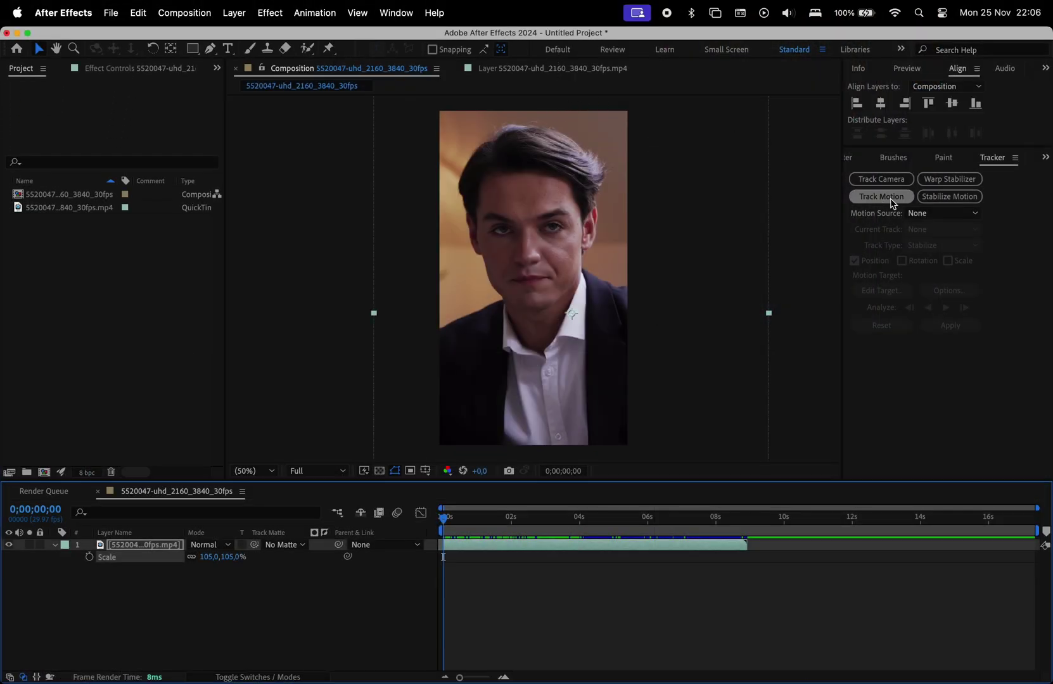
pyautogui.click(316, 14)
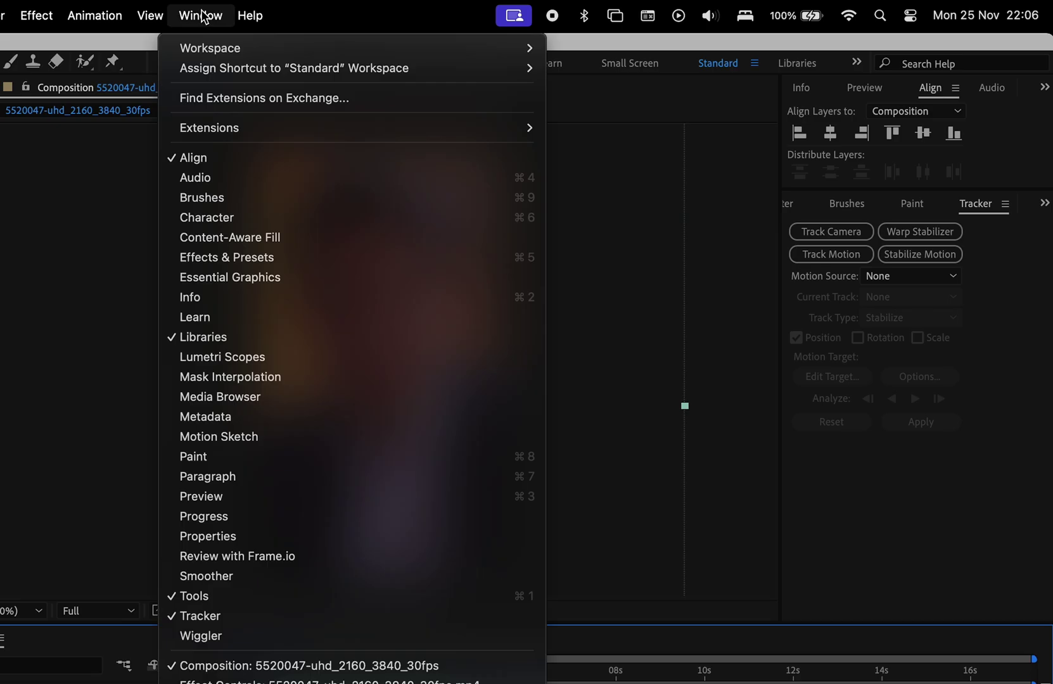
pyautogui.click(238, 616)
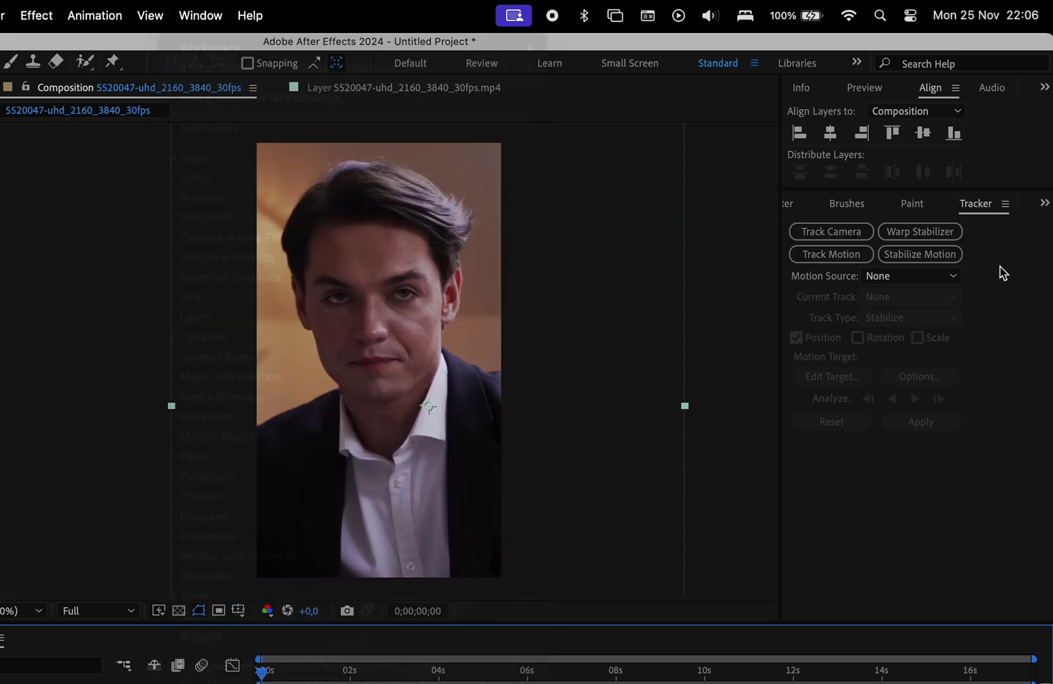
# - Start Stabilize Motion and fit Track Point 1 and its search box around the left eye
pyautogui.click(919, 255)
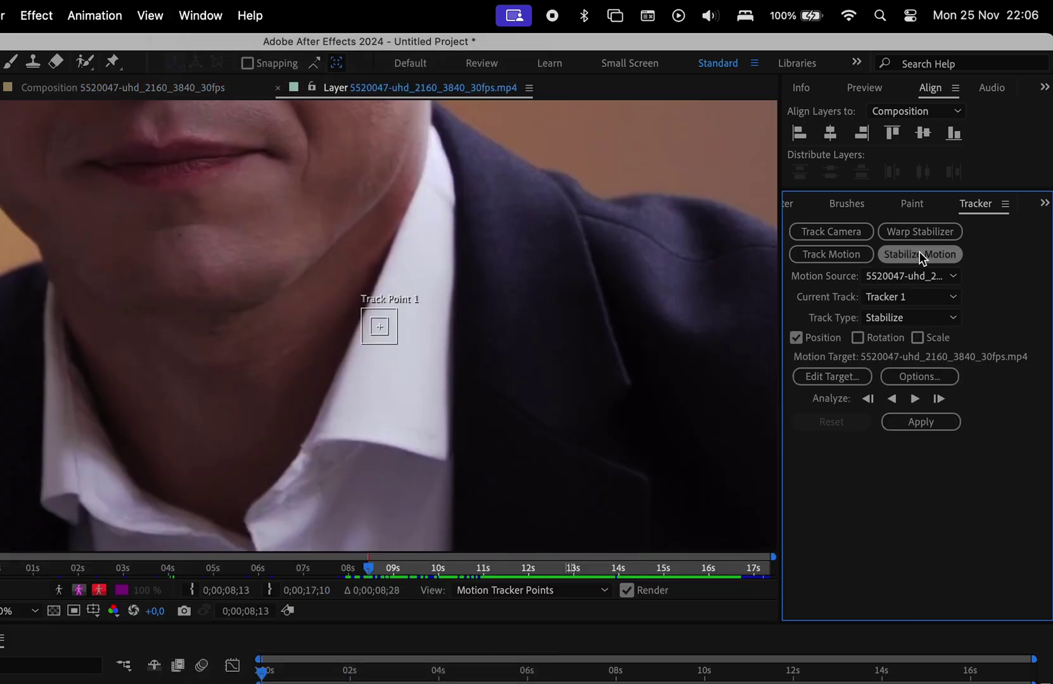
pyautogui.moveTo(397, 344); pyautogui.dragTo(490, 390)
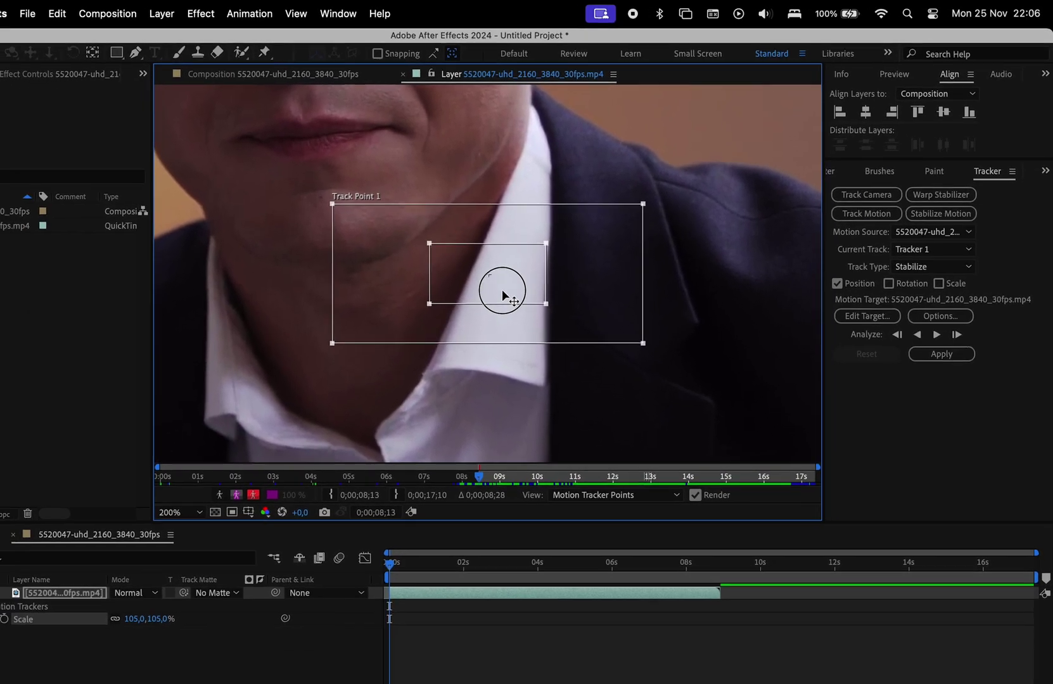
pyautogui.moveTo(502, 289)
pyautogui.mouseDown()
pyautogui.moveTo(402, 181)
pyautogui.moveTo(553, 367)
pyautogui.moveTo(470, 146)
pyautogui.moveTo(482, 134)
pyautogui.mouseUp()
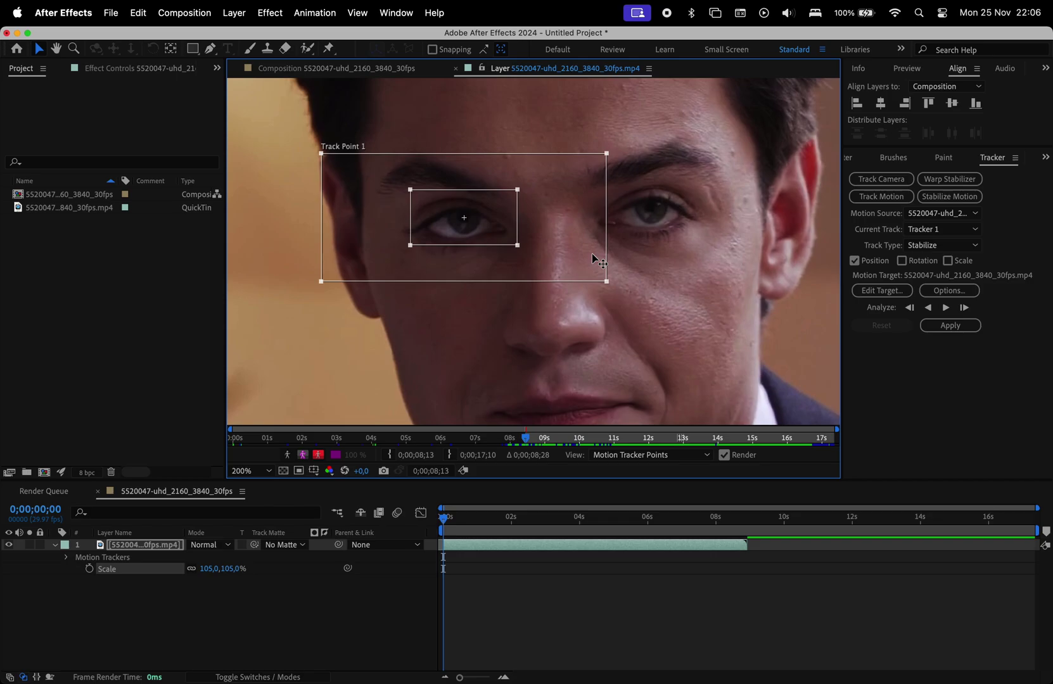
pyautogui.moveTo(607, 282); pyautogui.dragTo(566, 261)
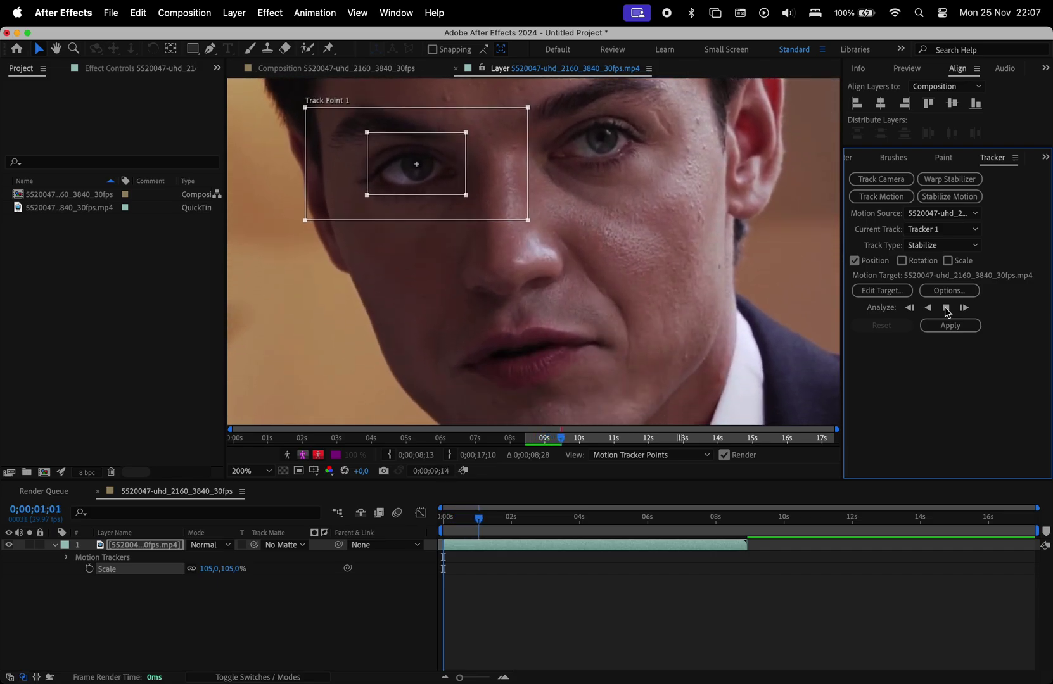
# - Analyze the eye track forward, pausing to recentre the face in the Layer view
pyautogui.click(947, 307)
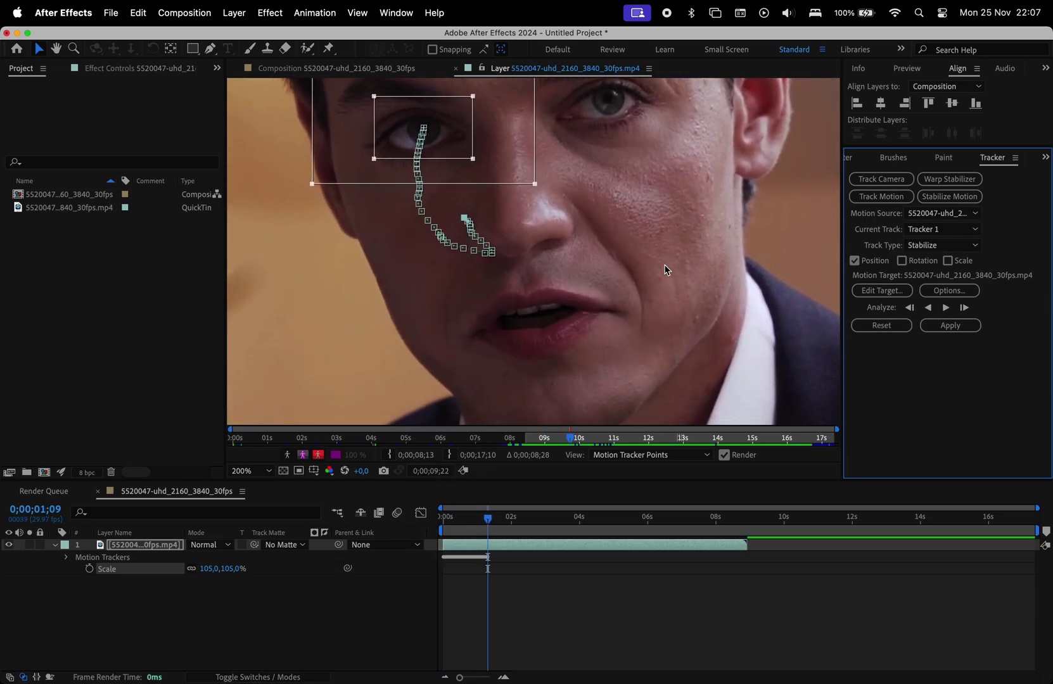
pyautogui.moveTo(450, 187)
pyautogui.mouseDown()
pyautogui.moveTo(477, 232)
pyautogui.moveTo(527, 277)
pyautogui.moveTo(494, 266)
pyautogui.moveTo(492, 283)
pyautogui.mouseUp()
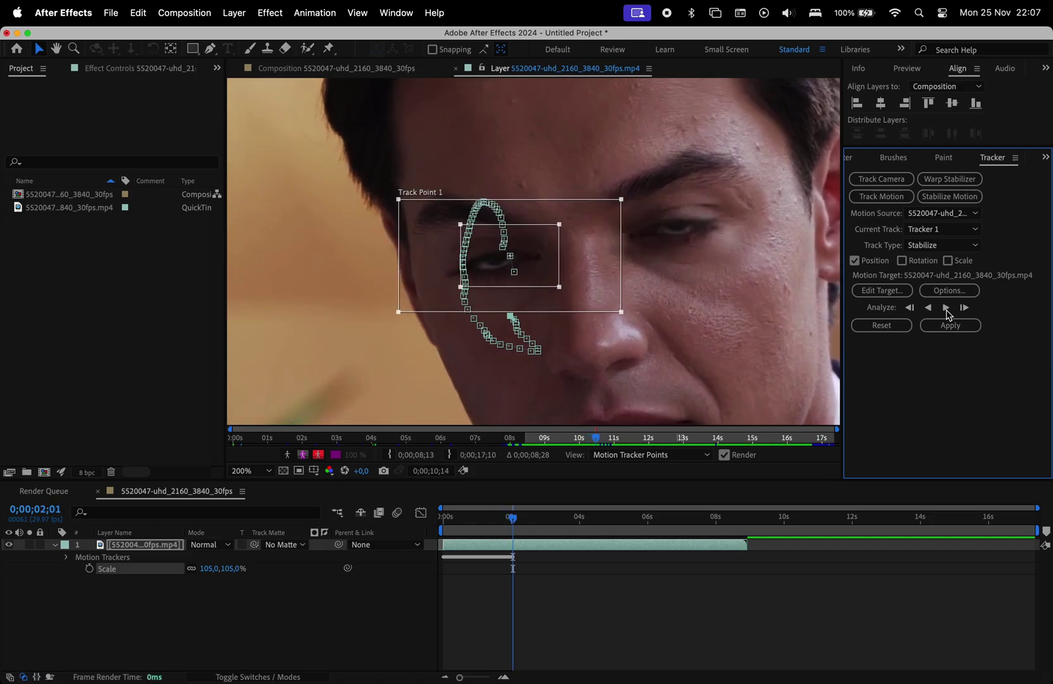
pyautogui.click(946, 310)
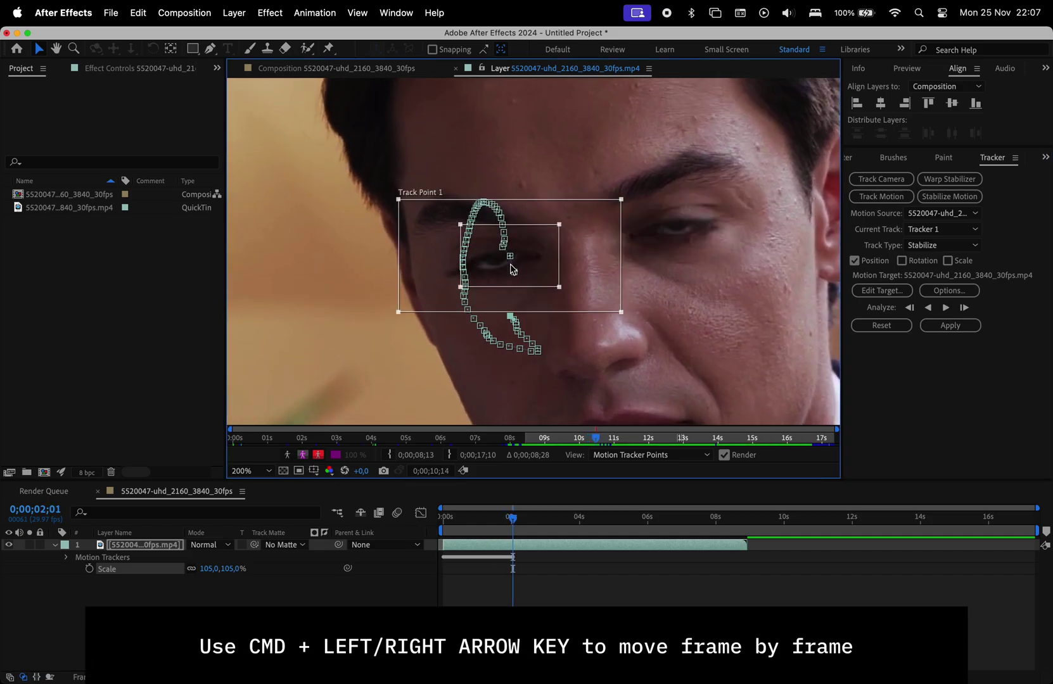
# - Move Track Point 1 back onto the eye, track to the clip's end, and apply
pyautogui.moveTo(530, 263); pyautogui.dragTo(515, 266)
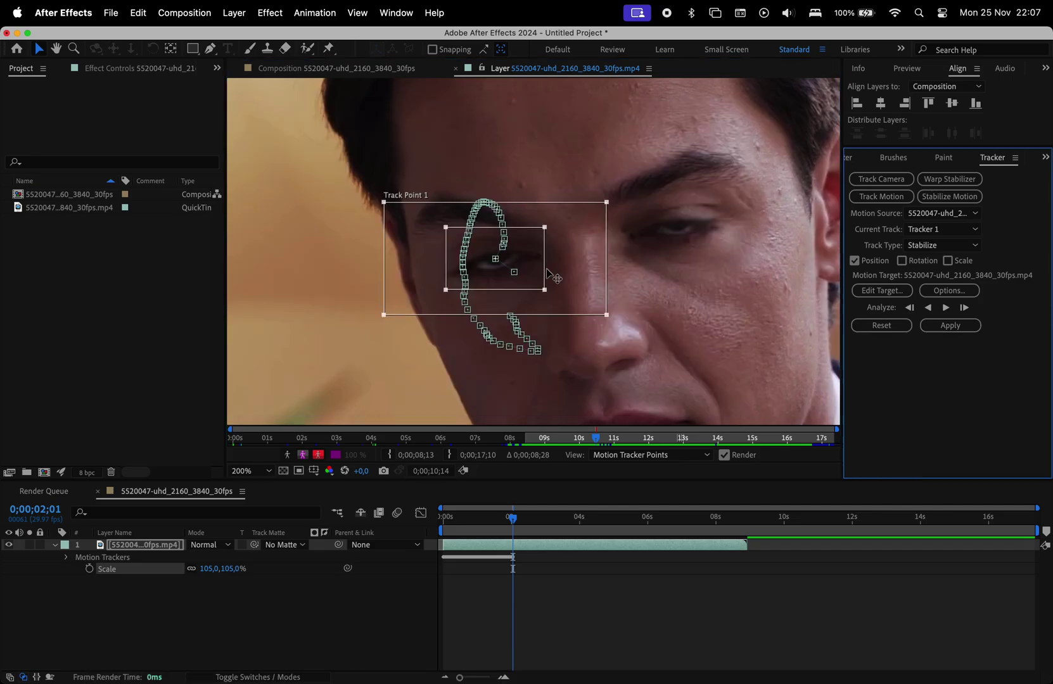
pyautogui.click(945, 306)
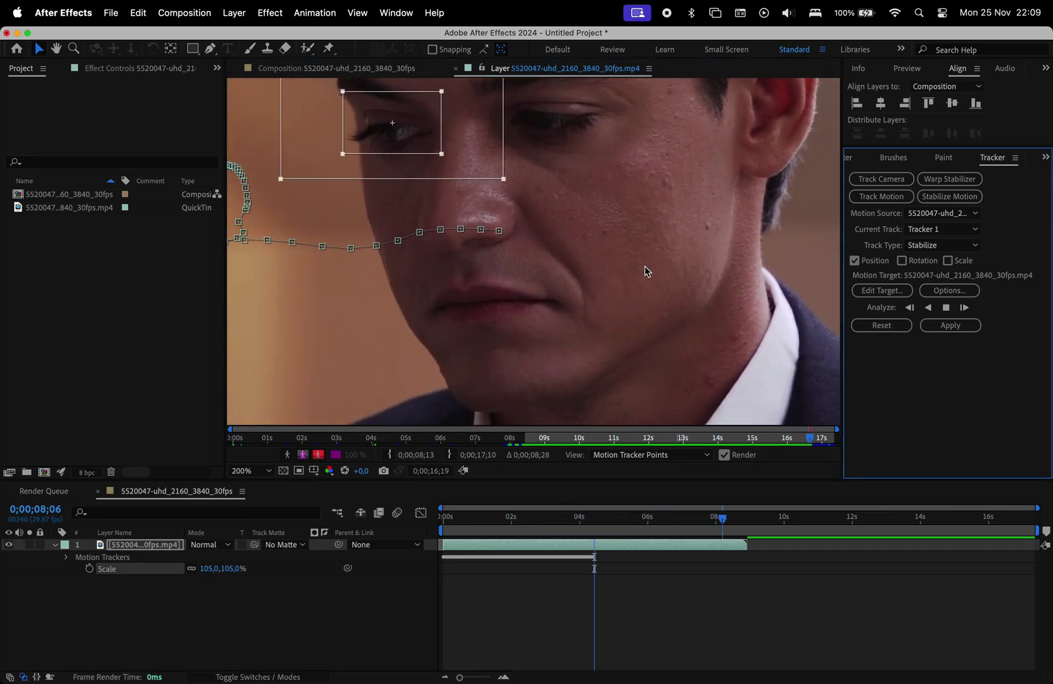
pyautogui.click(951, 326)
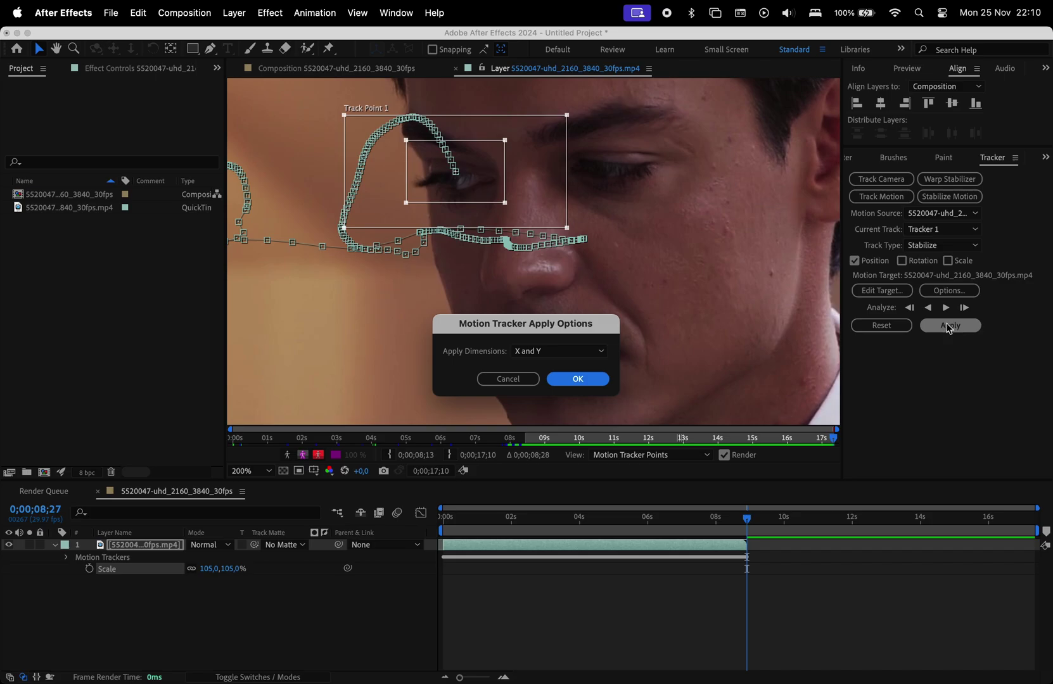
# - Apply the track on both X and Y, then preview the stabilized playback
pyautogui.click(566, 380)
pyautogui.press('space')
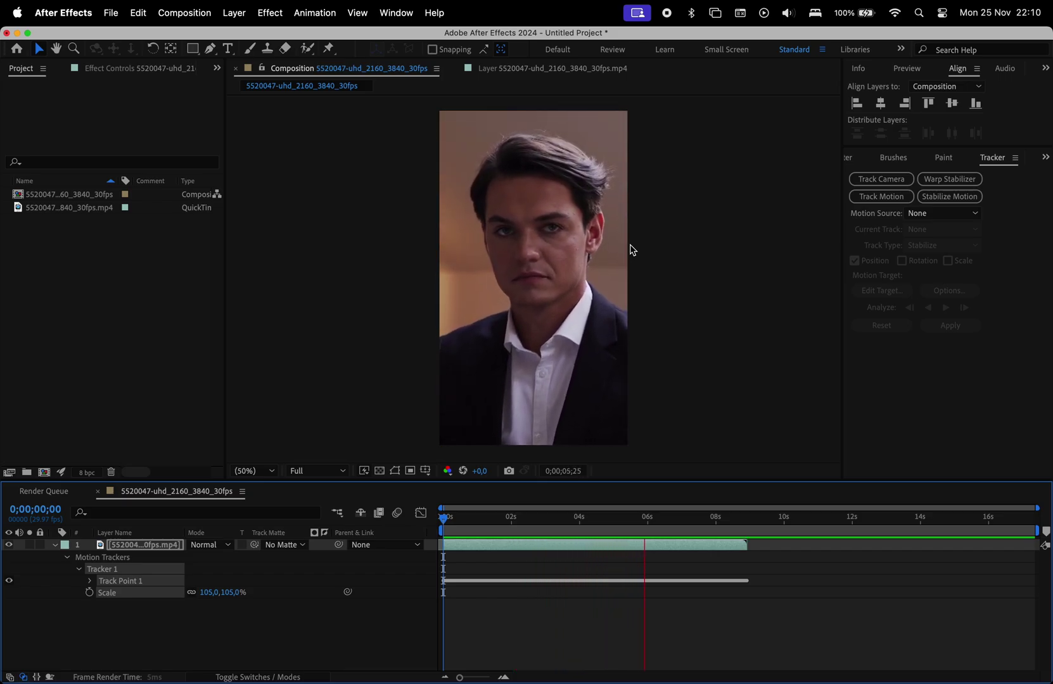
pyautogui.press('space')
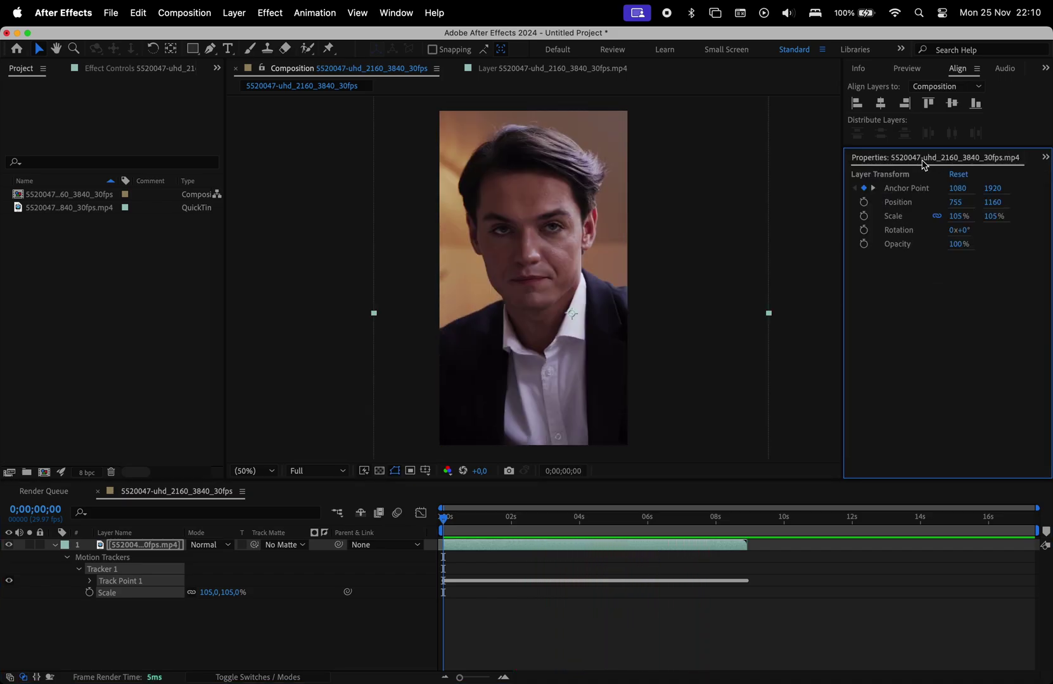
# - Apply Unsharp Mask and Brightness & Contrast to the portrait layer from Effects & Presets
pyautogui.press('super+5')
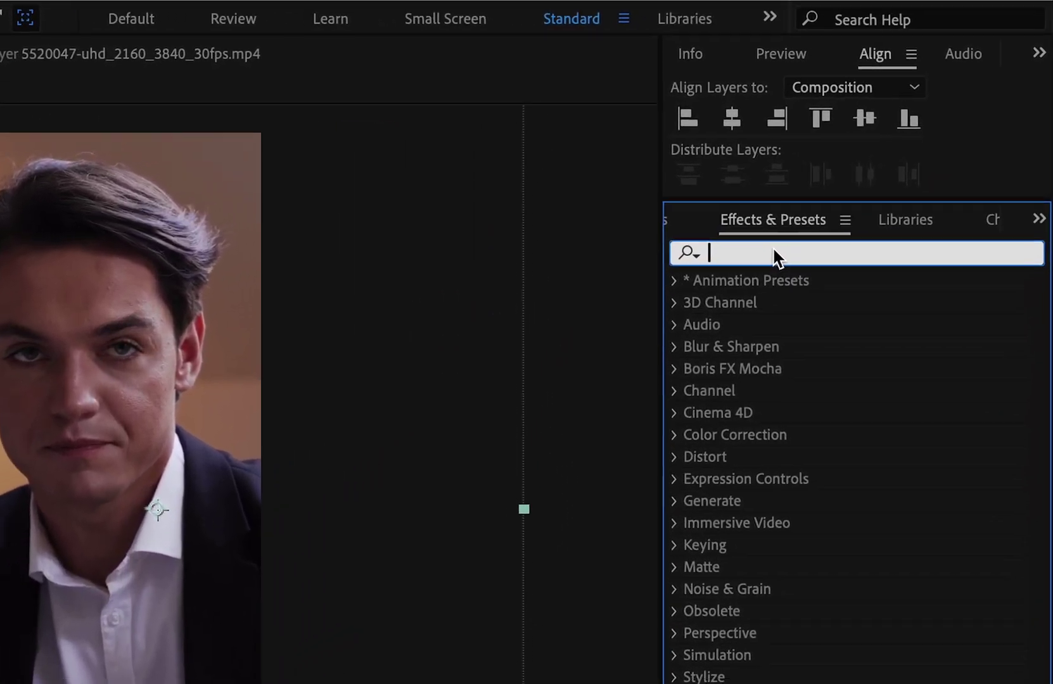
pyautogui.write('unsharp')
pyautogui.moveTo(769, 318); pyautogui.dragTo(156, 543)
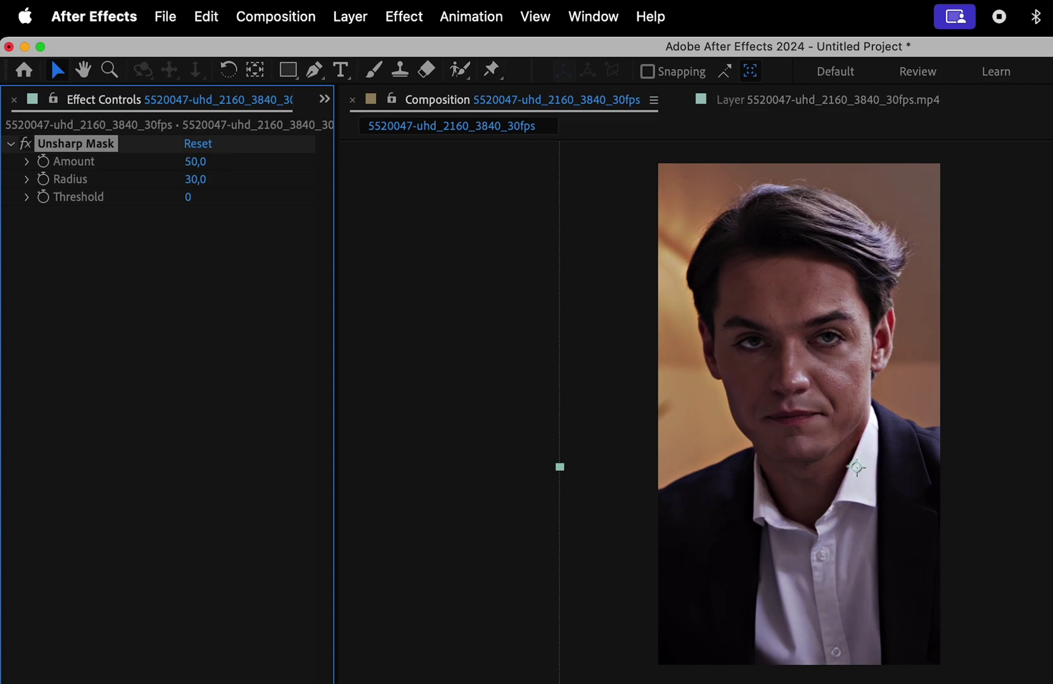
pyautogui.write('bri')
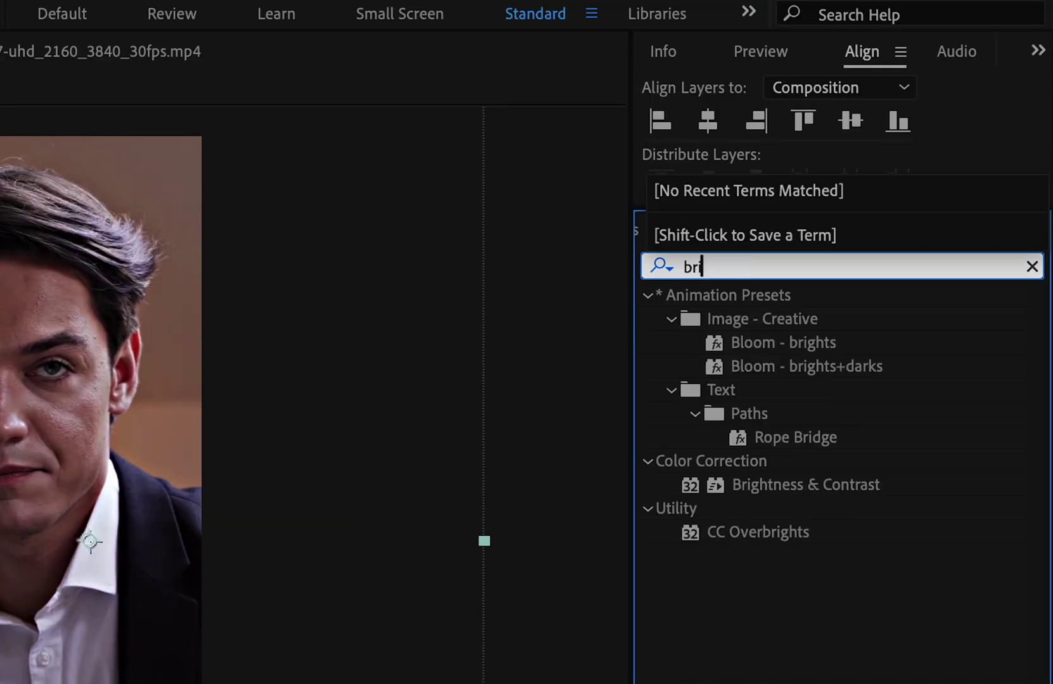
pyautogui.write('g')
pyautogui.moveTo(929, 249); pyautogui.dragTo(513, 263)
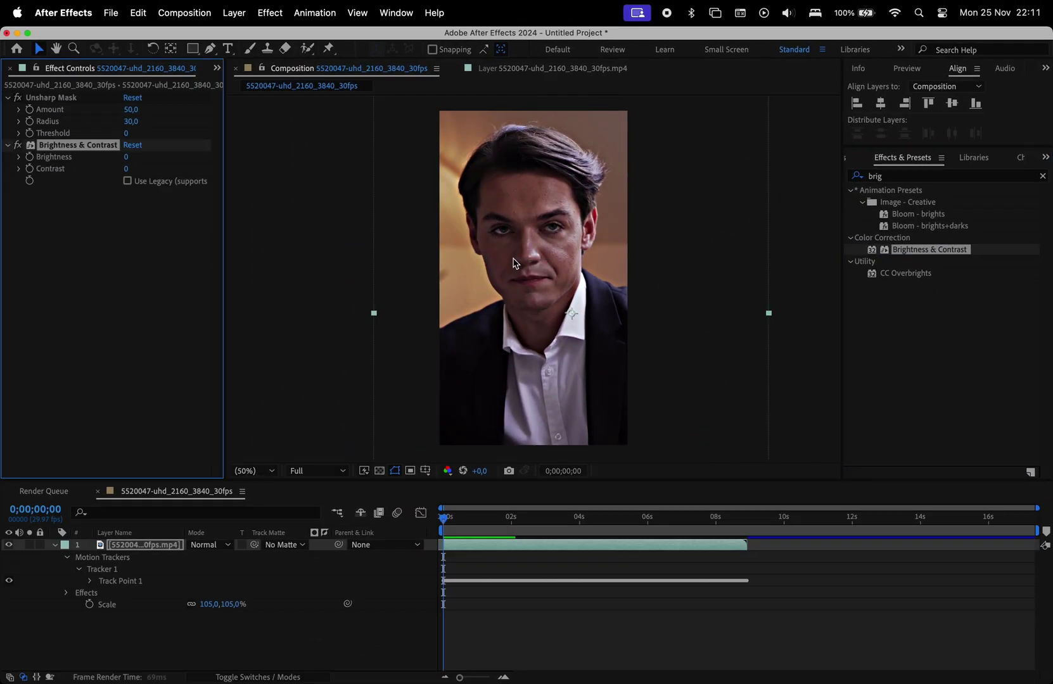
# - Set Brightness to 30 and Contrast to 10, then add VR Glow
pyautogui.click(126, 156)
pyautogui.write('30')
pyautogui.press('Tab')
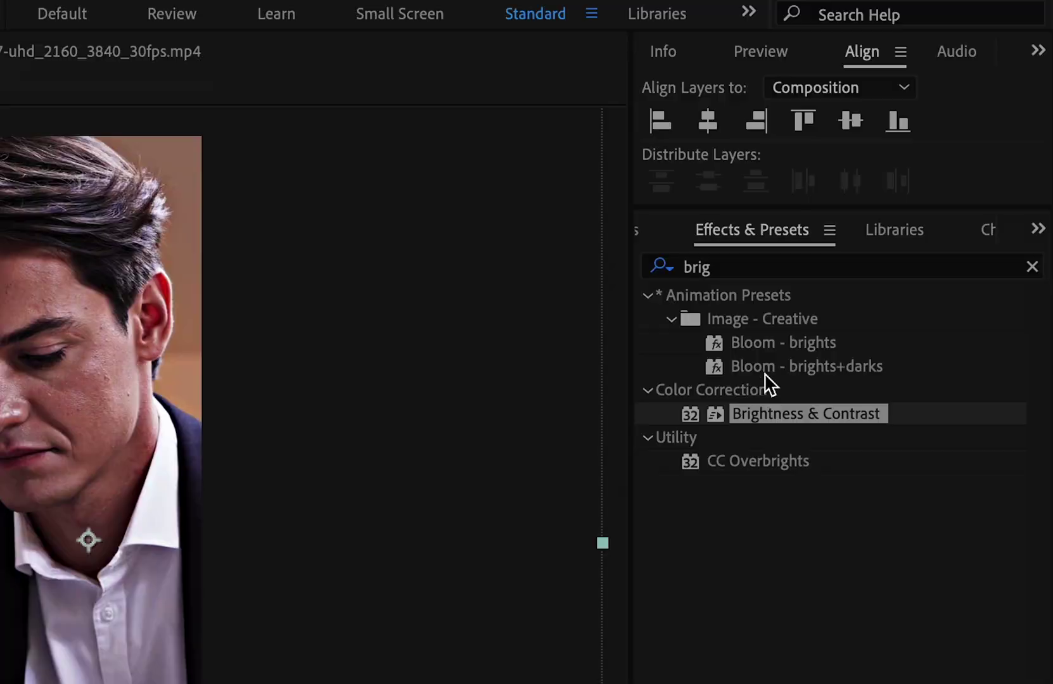
pyautogui.click(897, 175)
pyautogui.write('glow')
pyautogui.doubleClick(784, 390)
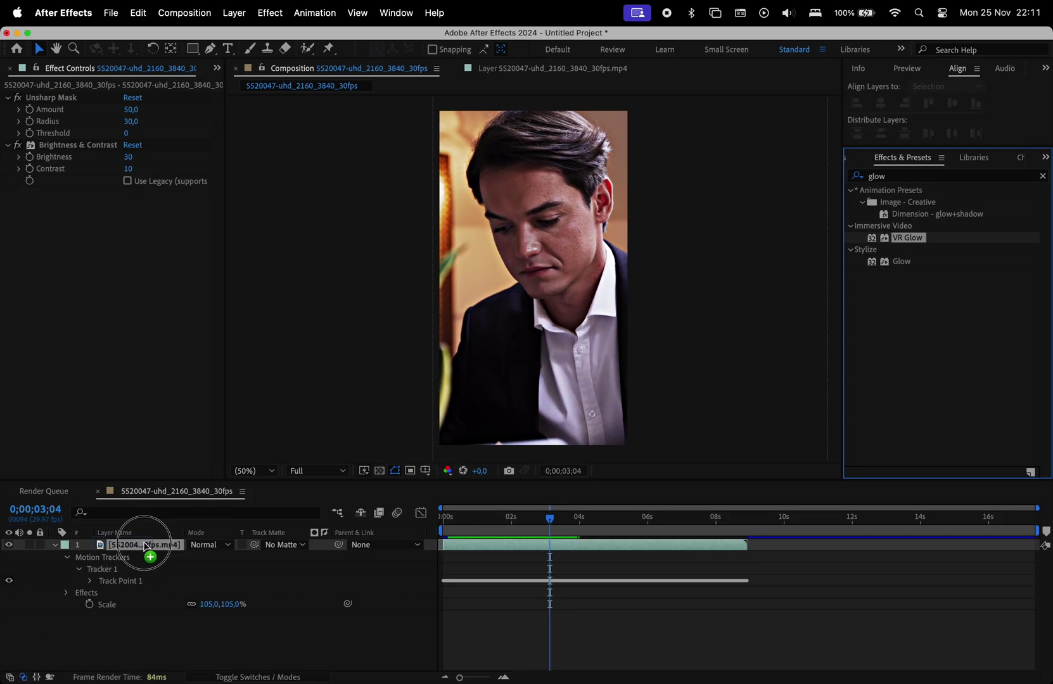
# - Configure VR Glow: Glow Radius 200, Luma Threshold 0.50, Glow Brightness 0.30
pyautogui.click(130, 289)
pyautogui.write('200')
pyautogui.press('Return')
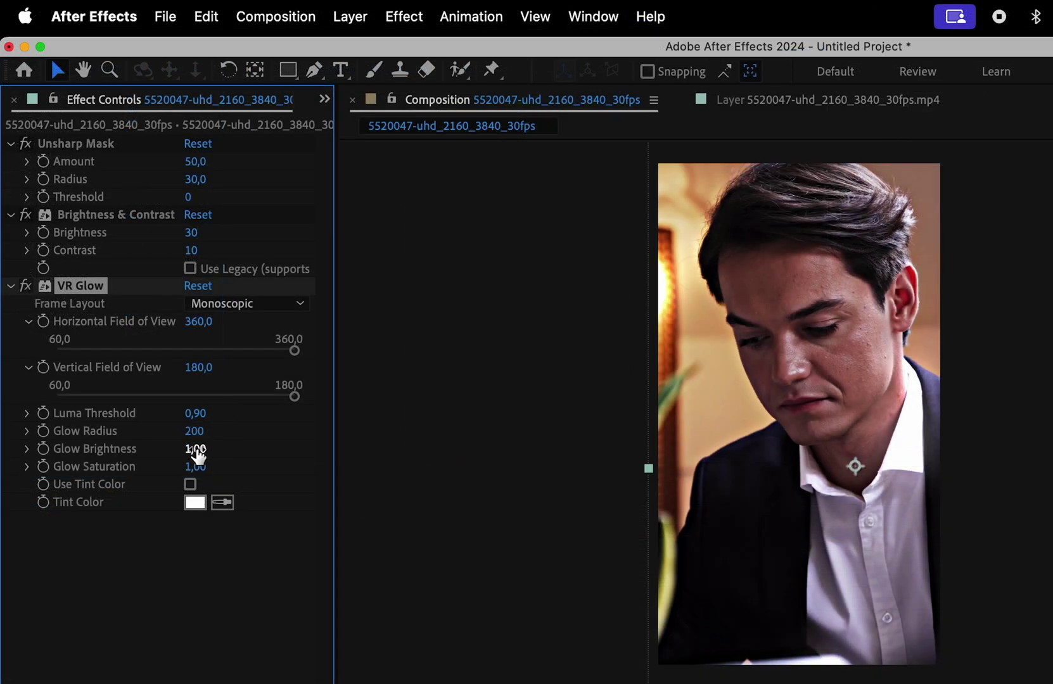
pyautogui.click(294, 398)
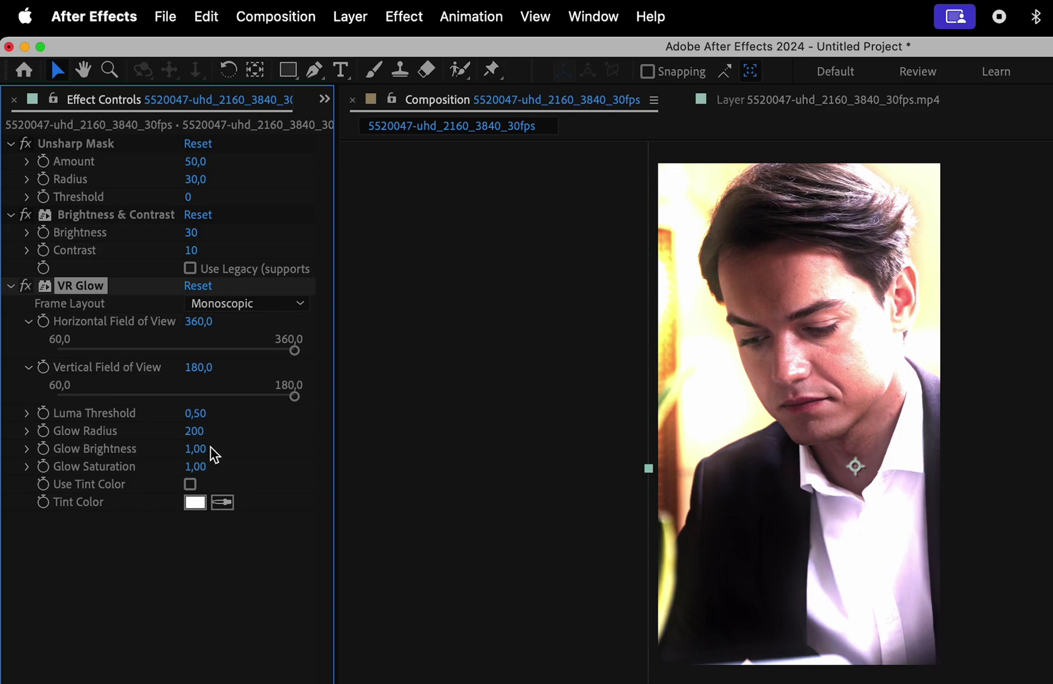
pyautogui.moveTo(136, 454); pyautogui.dragTo(199, 454)
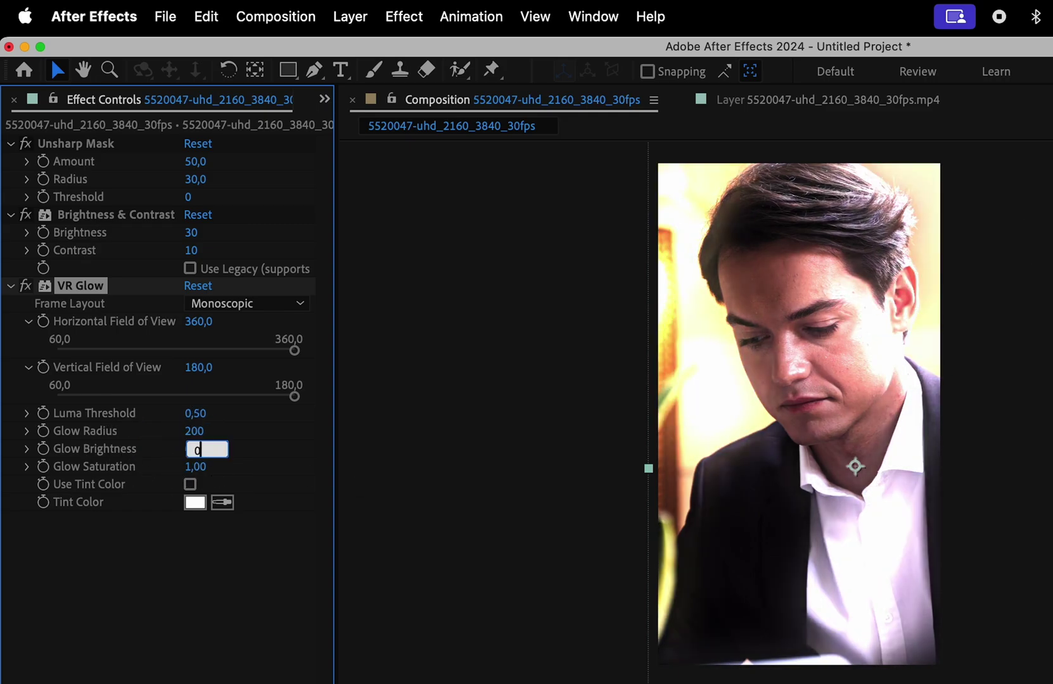
pyautogui.write(',3')
pyautogui.press('Return')
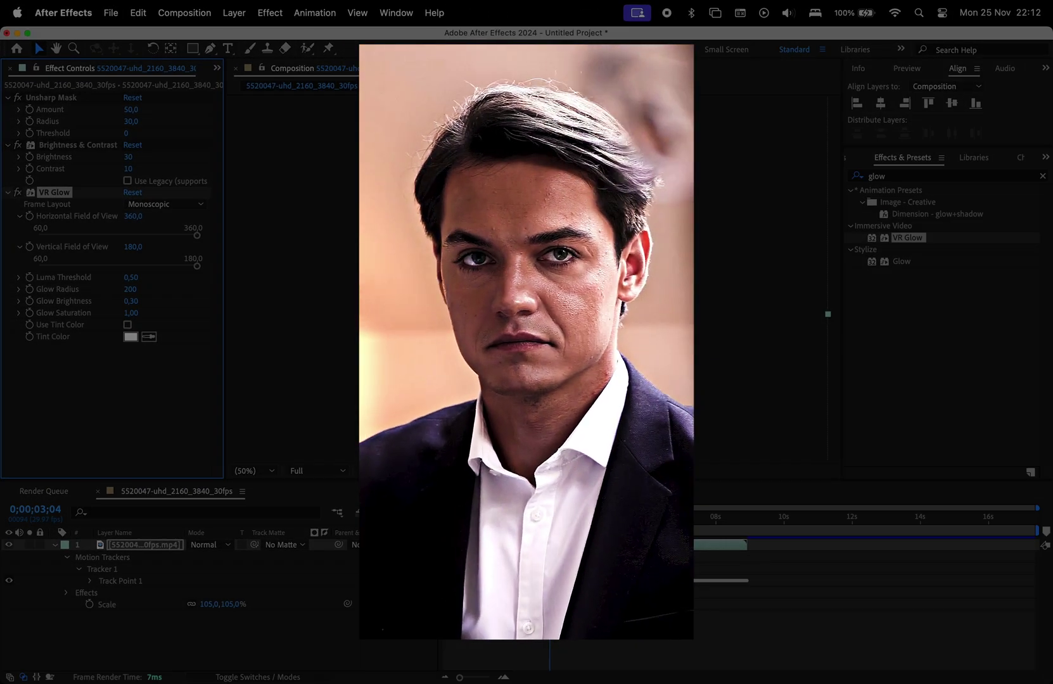